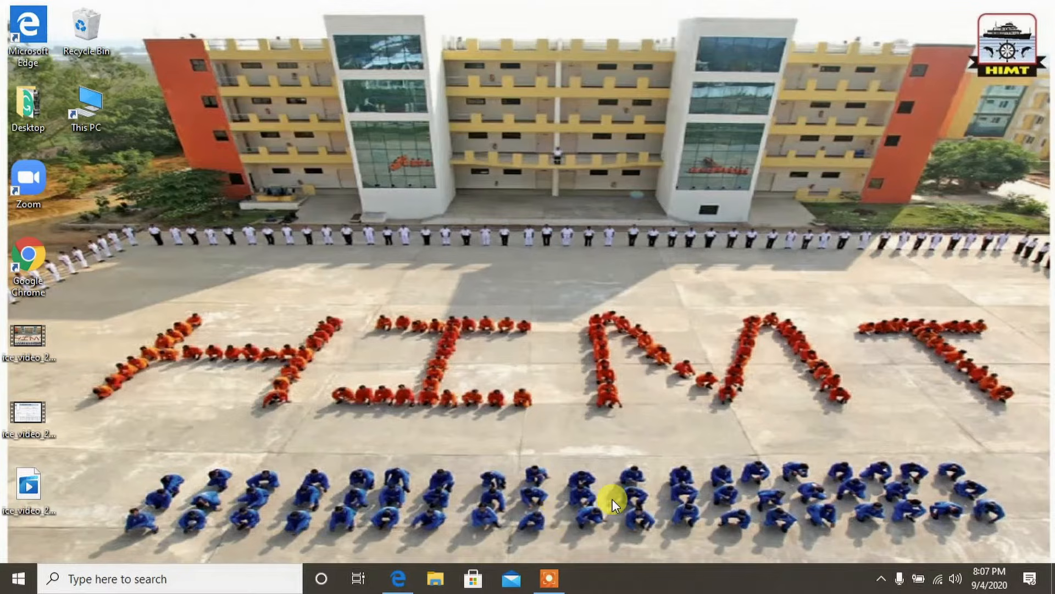
Switch to Microsoft Edge, open the Directorate General of Shipping website, and launch the e-governance portal from its E-Governance page
click(397, 577)
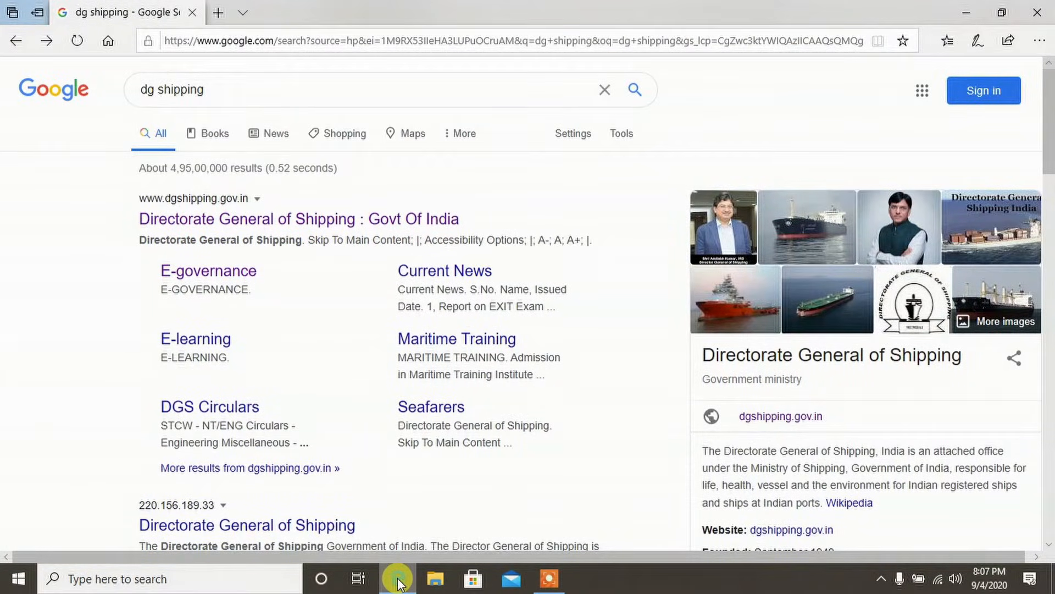
click(216, 222)
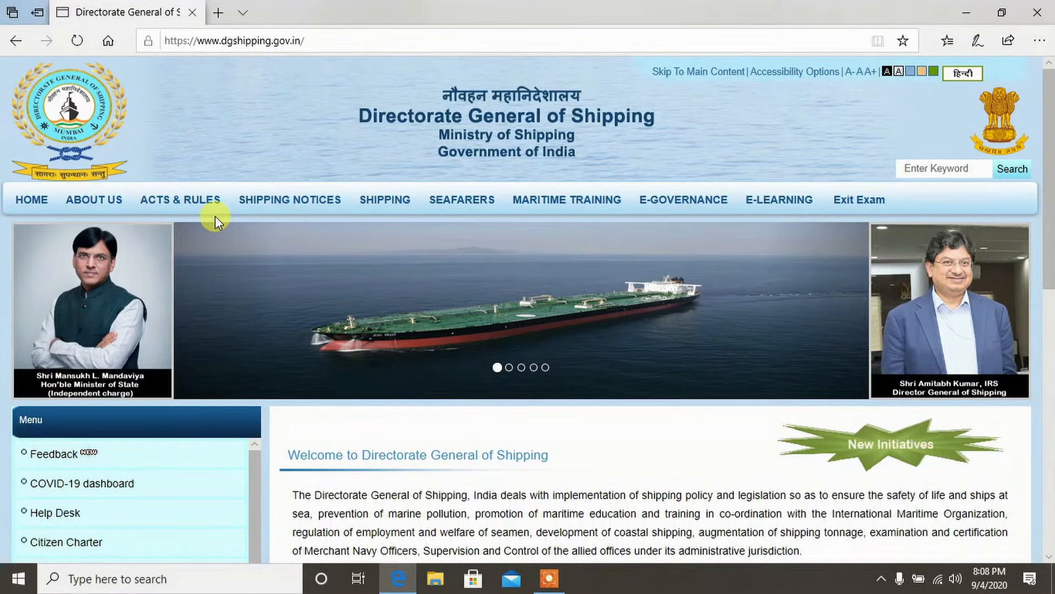
click(661, 208)
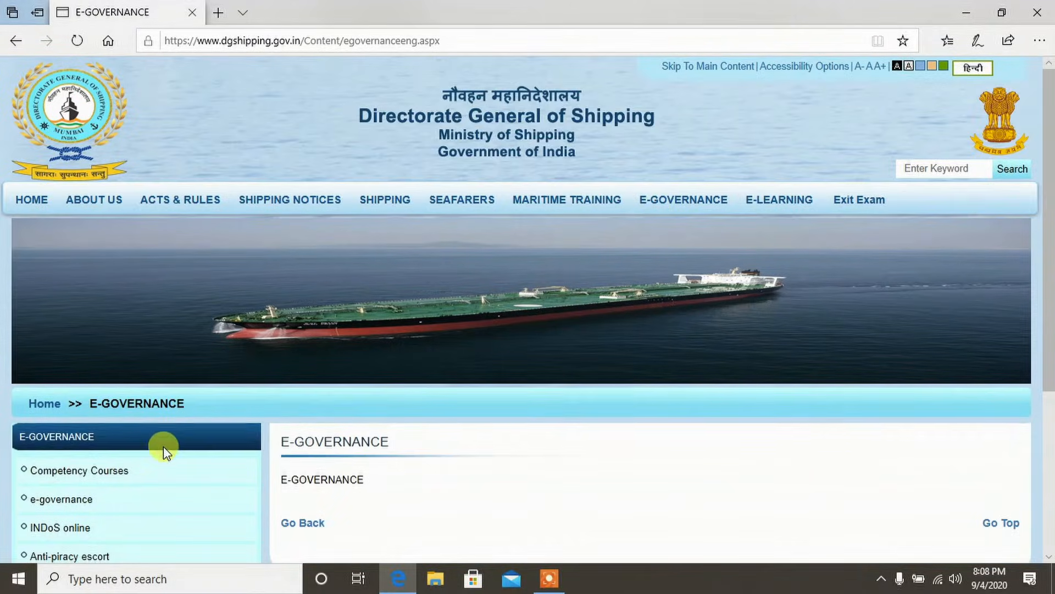
scroll(159, 447, down, 3)
click(99, 435)
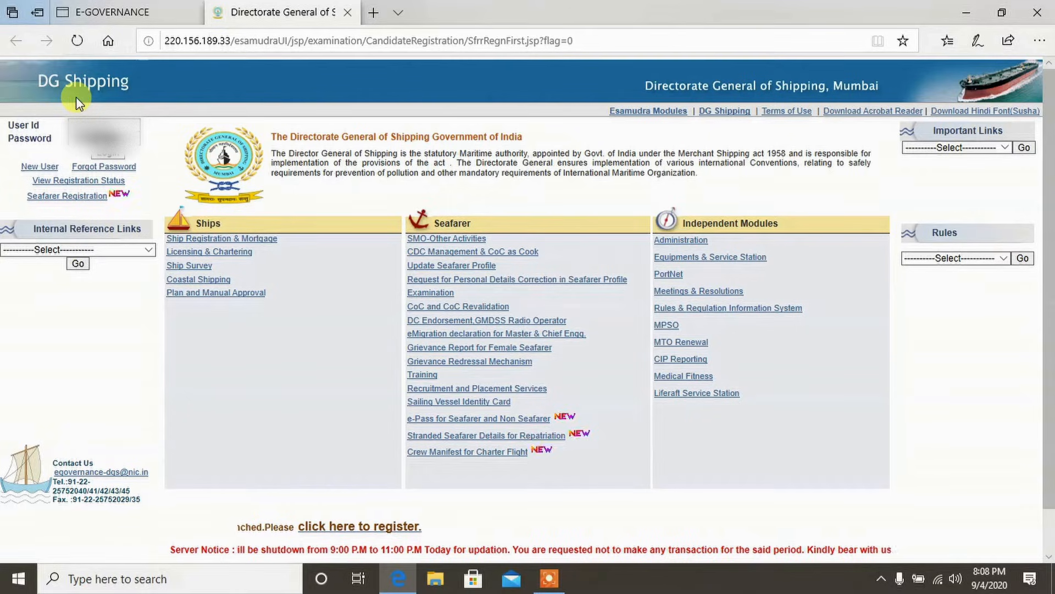
Log in to the seafarer account and open the Application for Revalidation of Certificate of Competency
click(102, 156)
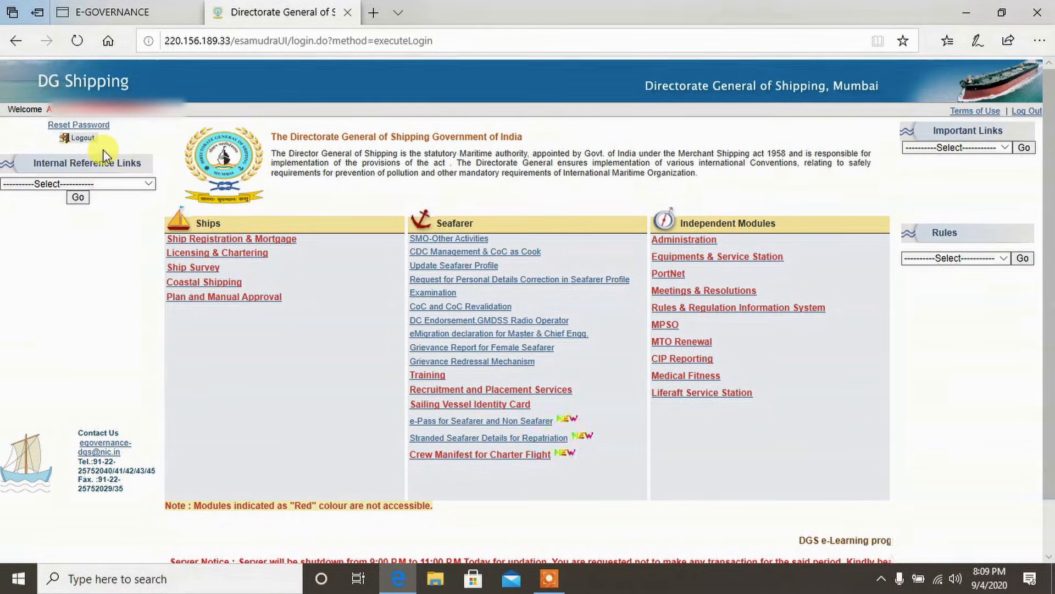
click(435, 309)
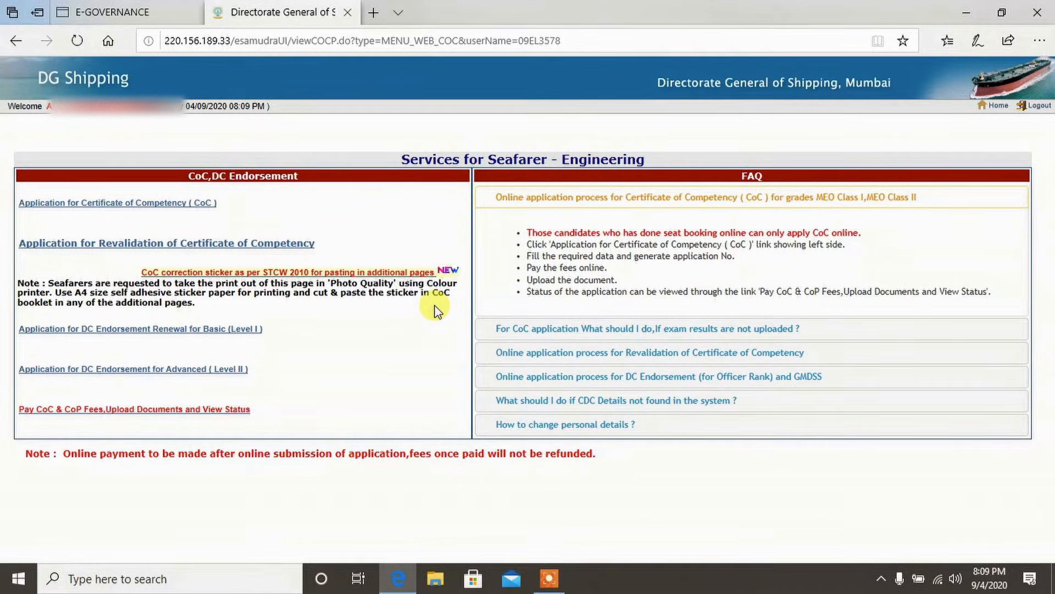
click(221, 248)
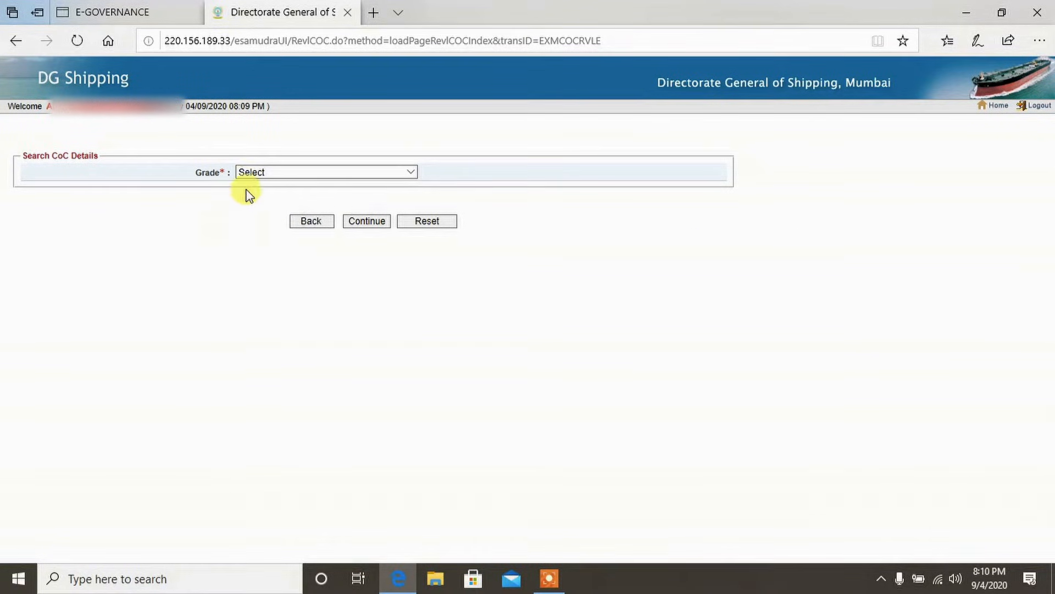
Choose the grade Marine Engineer Officer Class IV and continue to the COC Revalidation Application
click(282, 173)
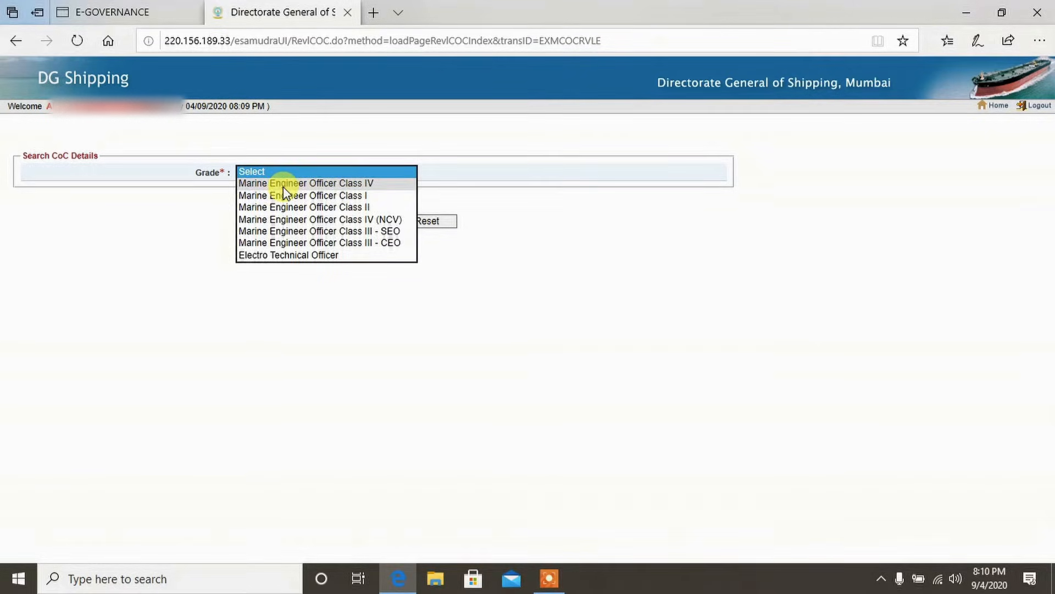
click(283, 185)
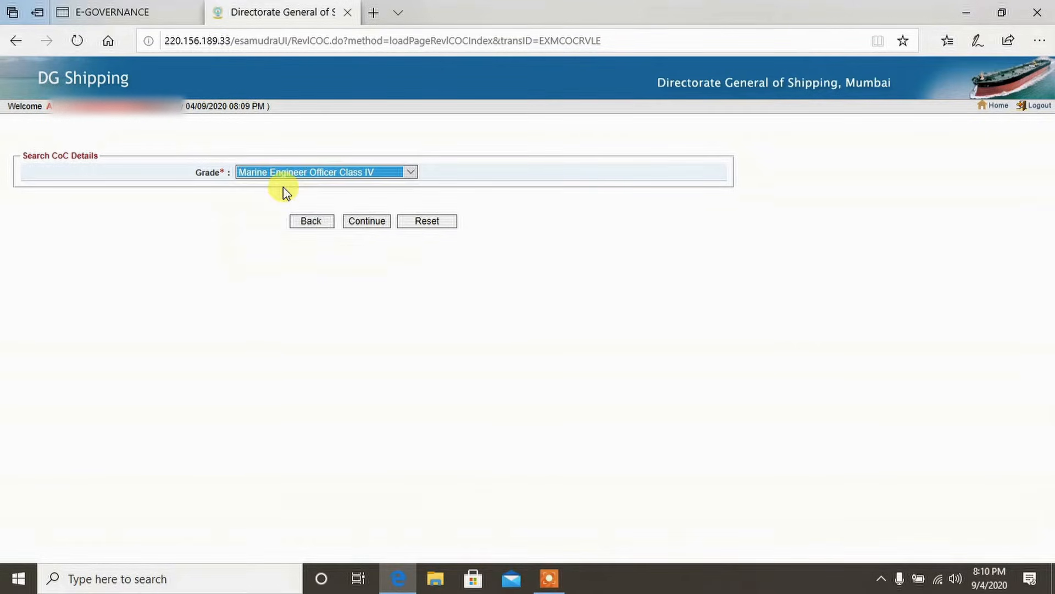
click(371, 225)
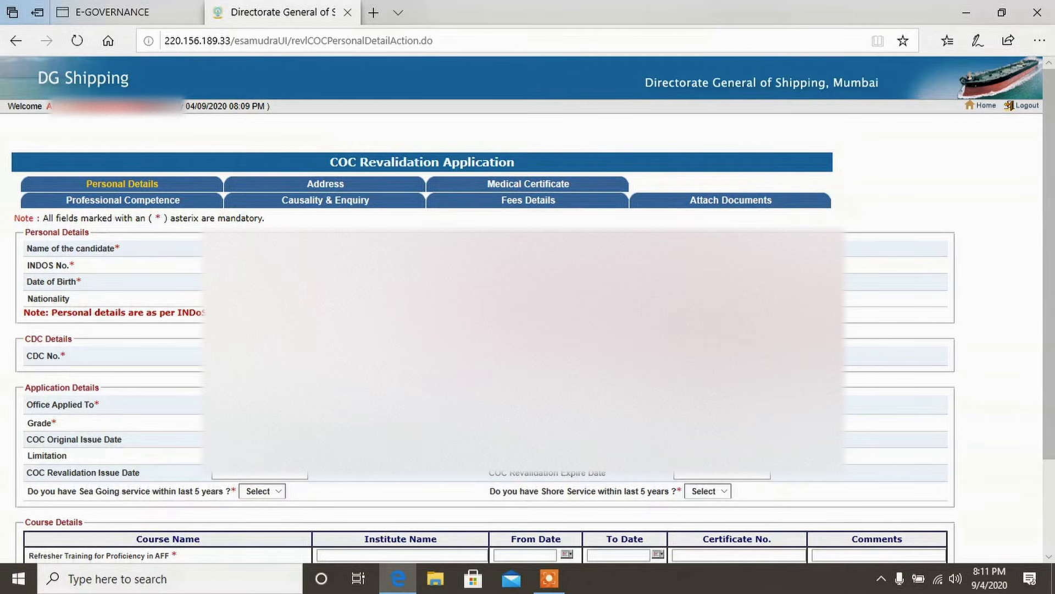
Answer Yes for sea-going service and No for shore service within the last 5 years
scroll(528, 319, down, 1)
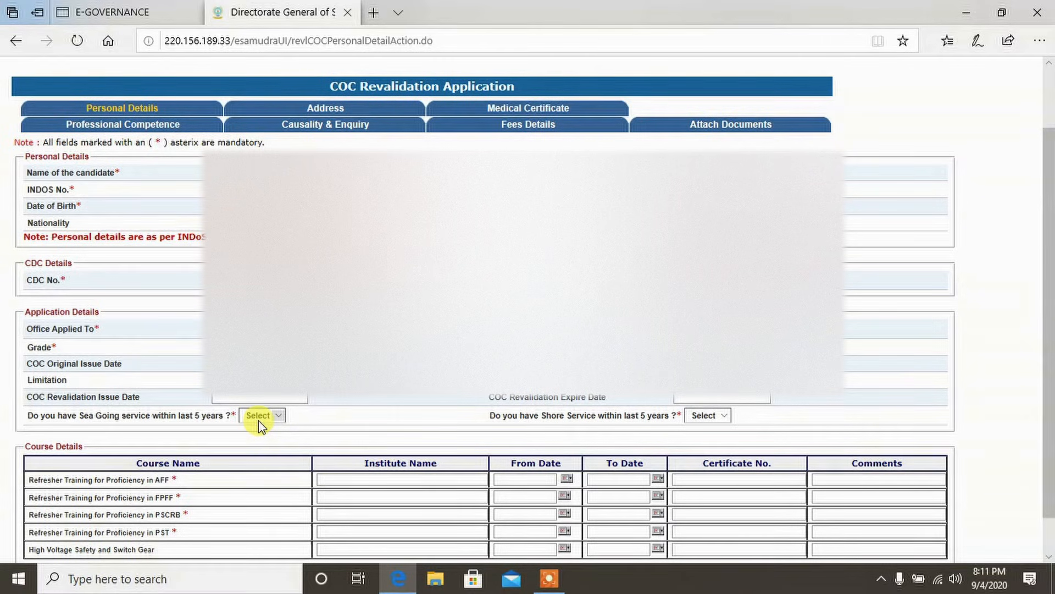
click(276, 420)
click(270, 426)
click(725, 419)
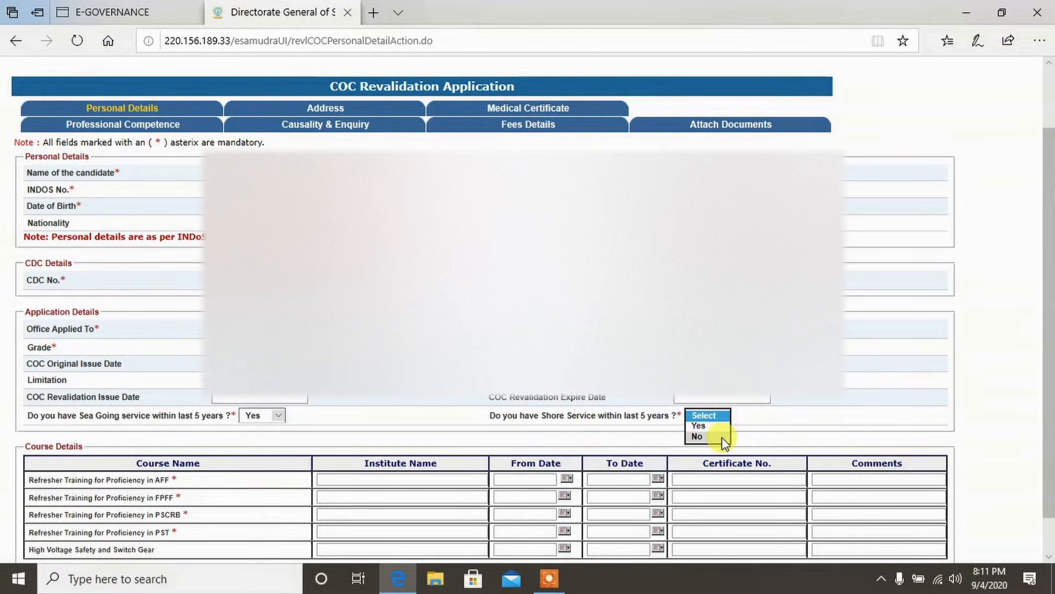
click(725, 437)
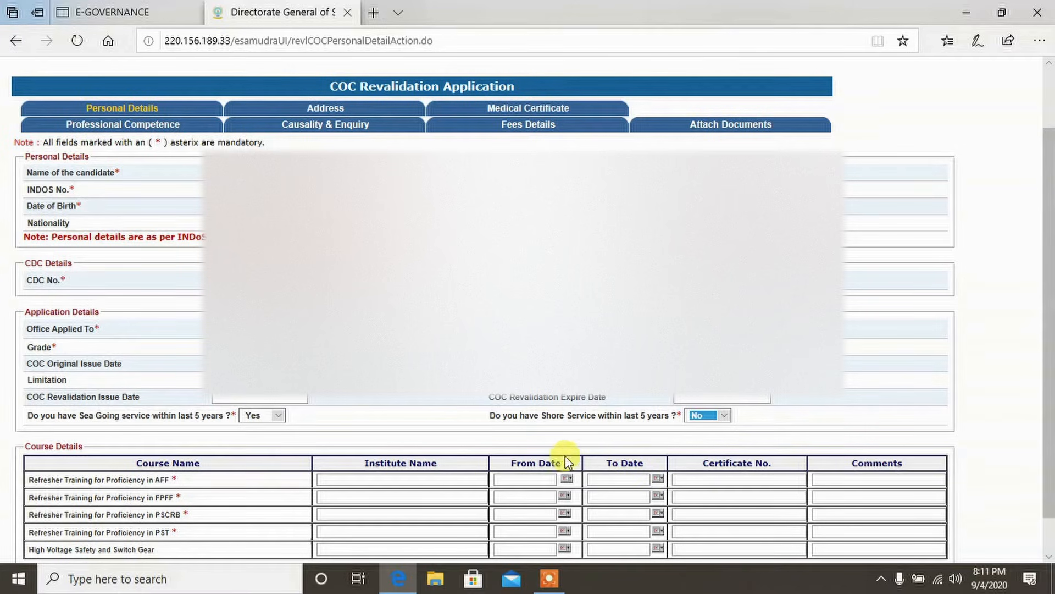
Fill in the AFF refresher course with institute HIMT, dates 17-Aug-2020 to 18-Aug-2020, and the certificate number
scroll(409, 483, down, 2)
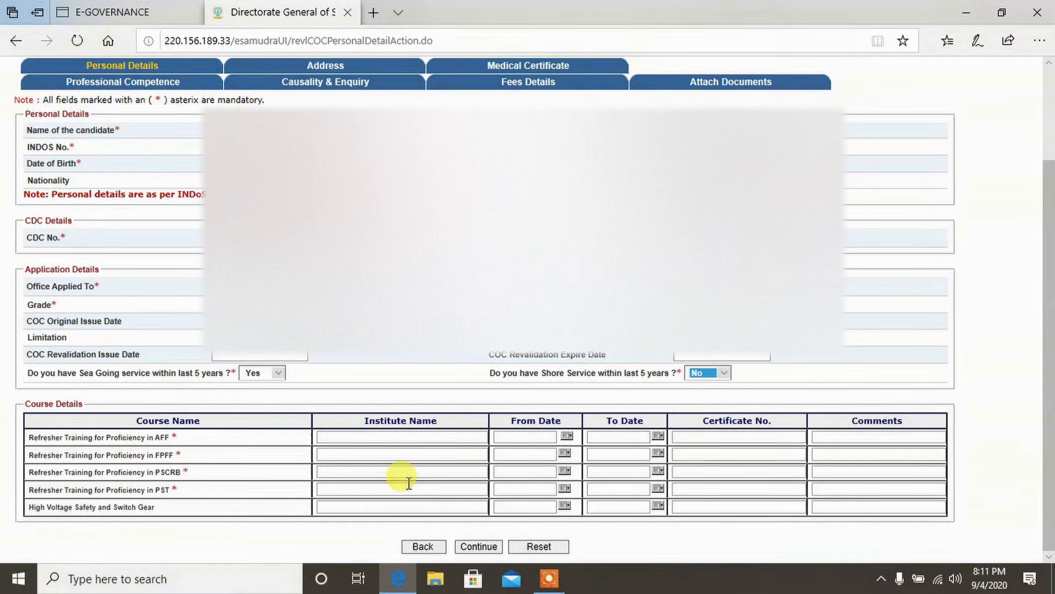
click(408, 438)
text(HIMT)
click(567, 436)
click(112, 73)
click(116, 141)
click(658, 436)
click(112, 72)
click(133, 140)
click(725, 437)
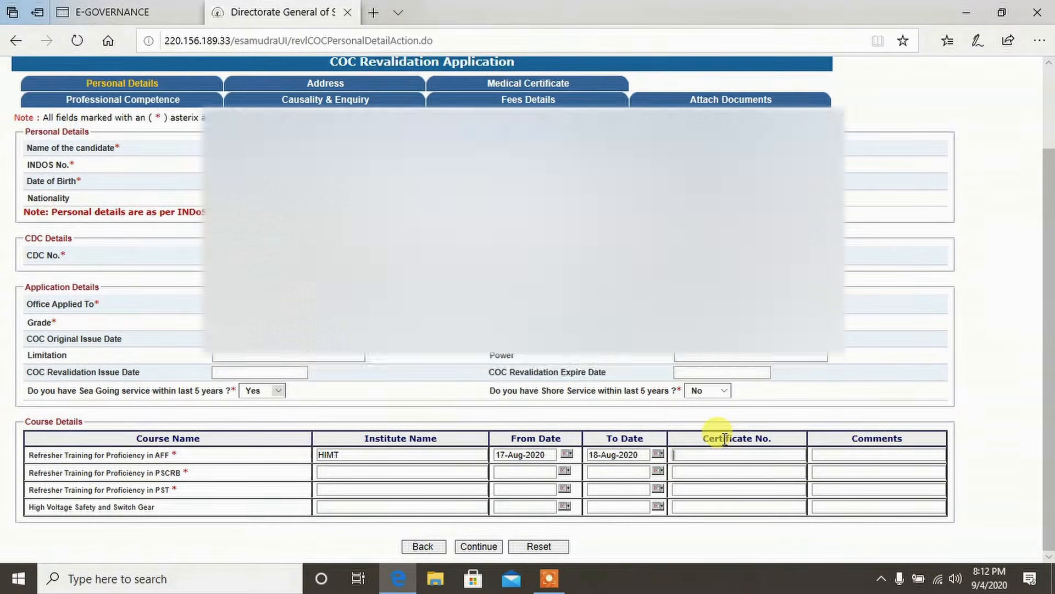
text(2345)
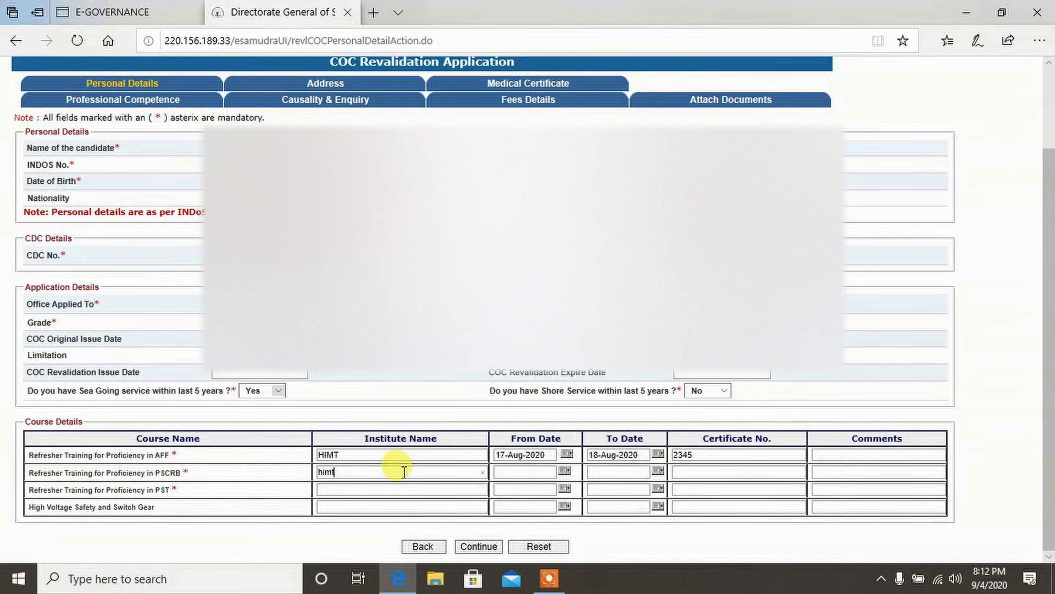
Fill in the PSCRB refresher course with institute HIMT, dates 24-Aug-2020 and 25-Sep-2019, and the certificate number, and submit the personal details
text(T)
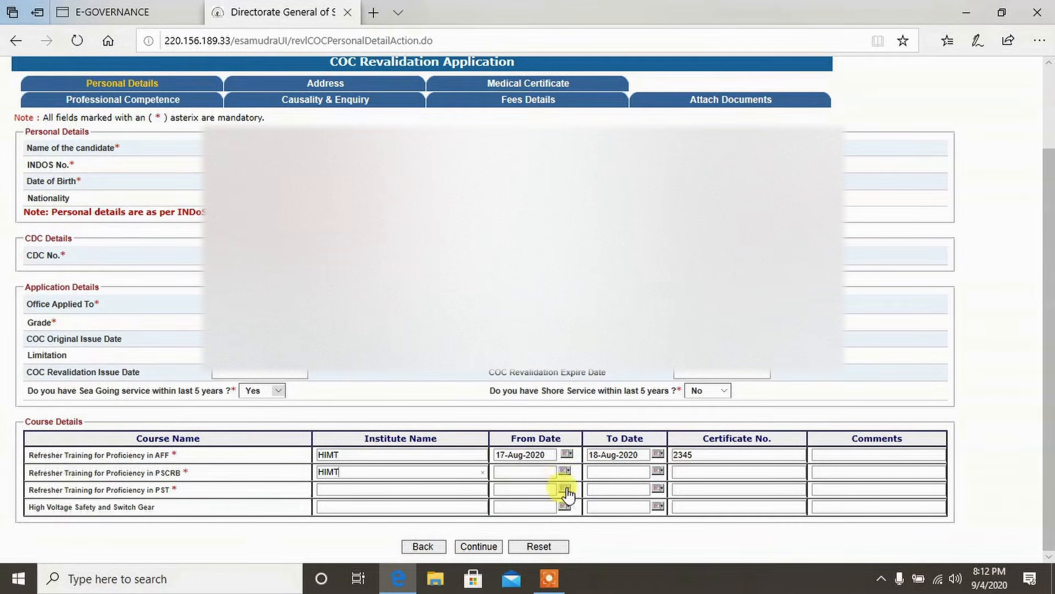
click(564, 471)
click(111, 71)
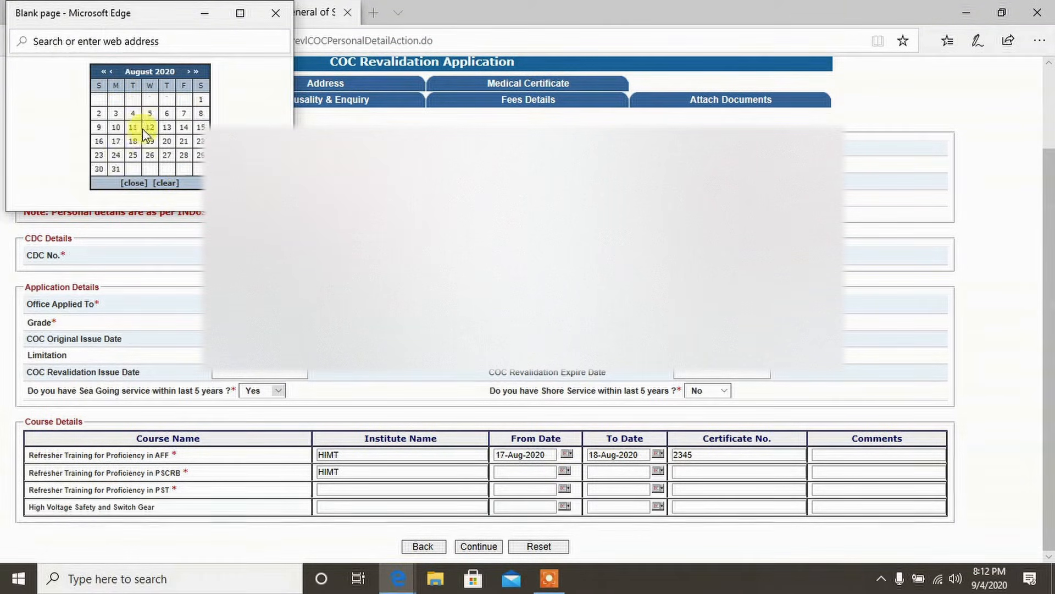
click(115, 155)
click(658, 471)
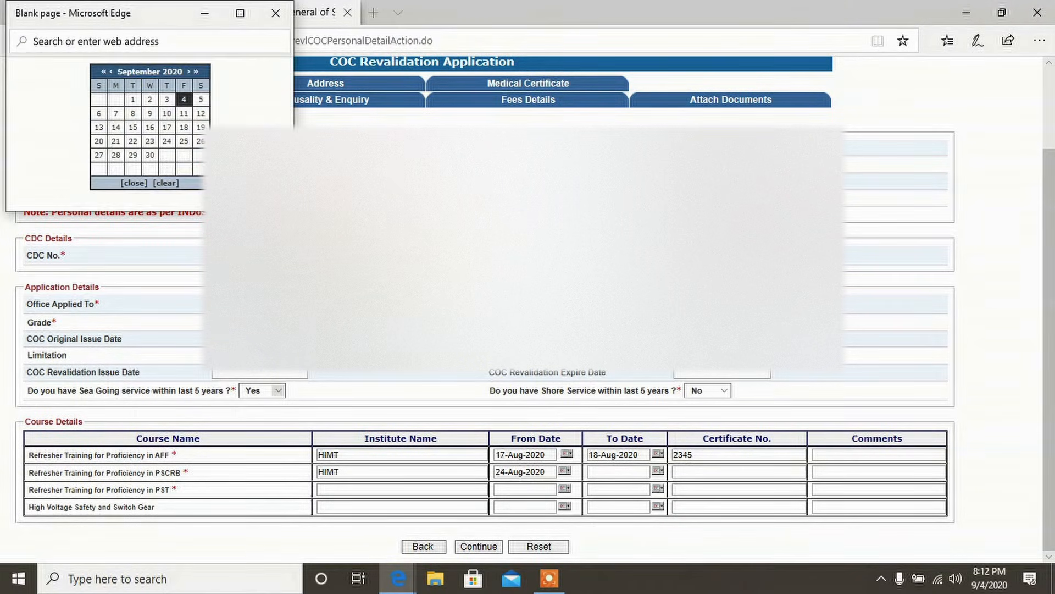
click(97, 70)
click(150, 142)
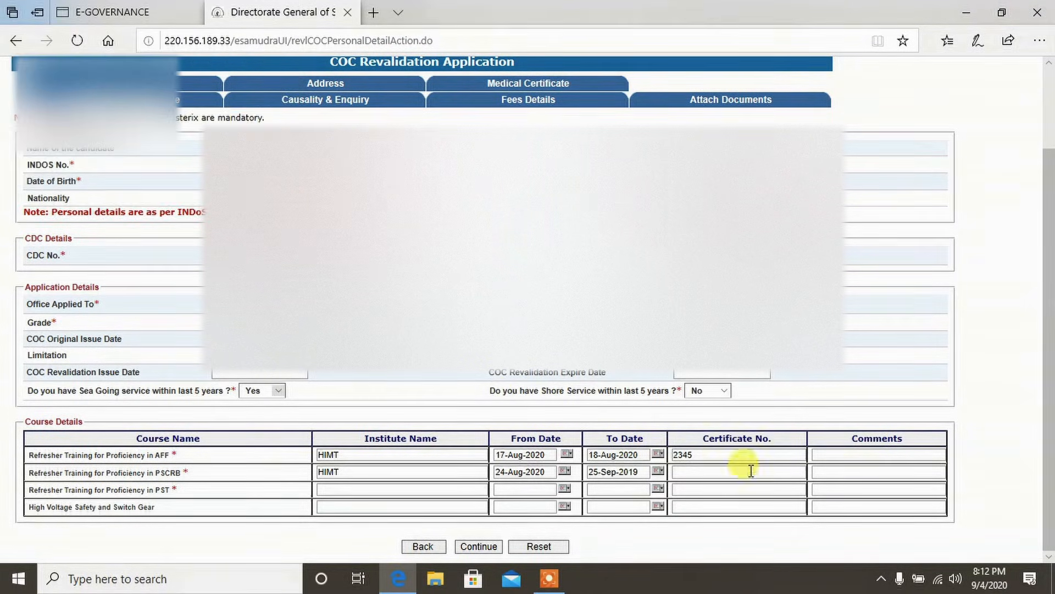
click(738, 487)
text(3331)
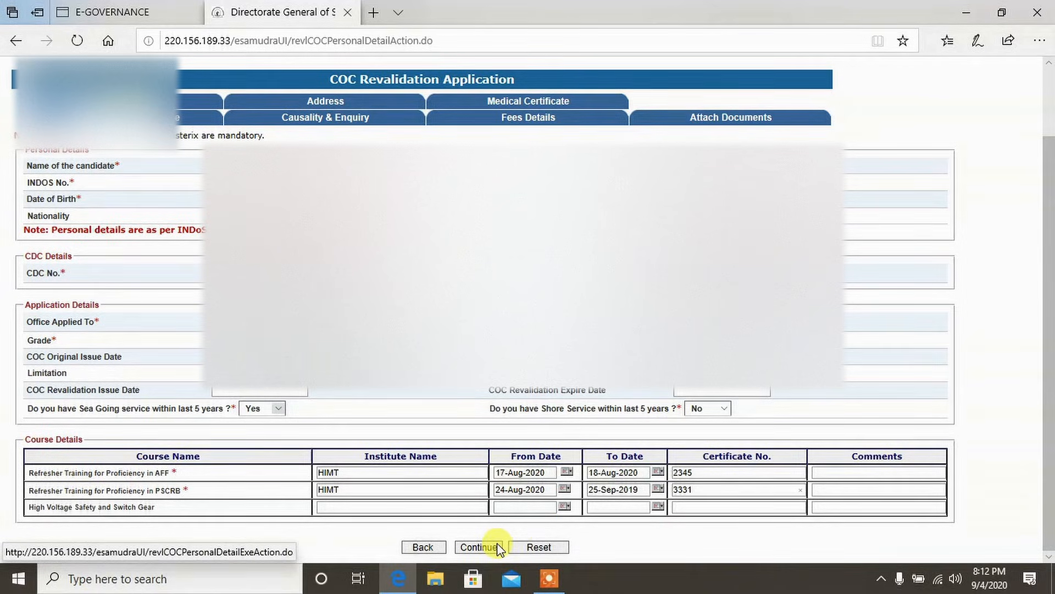
click(479, 547)
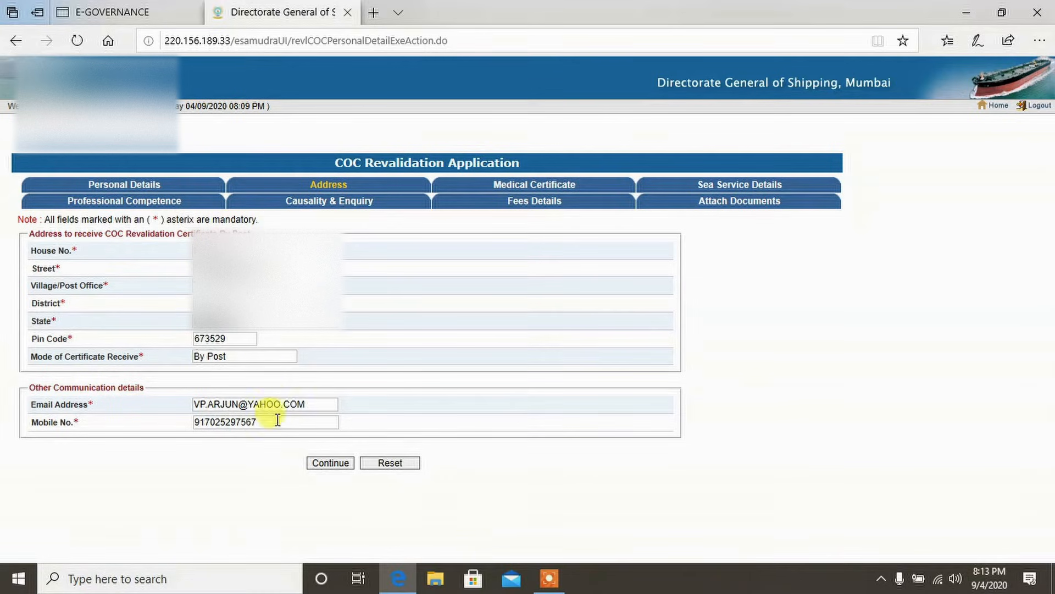
Submit the address details and the medical certificate details to reach the sea service section
click(329, 463)
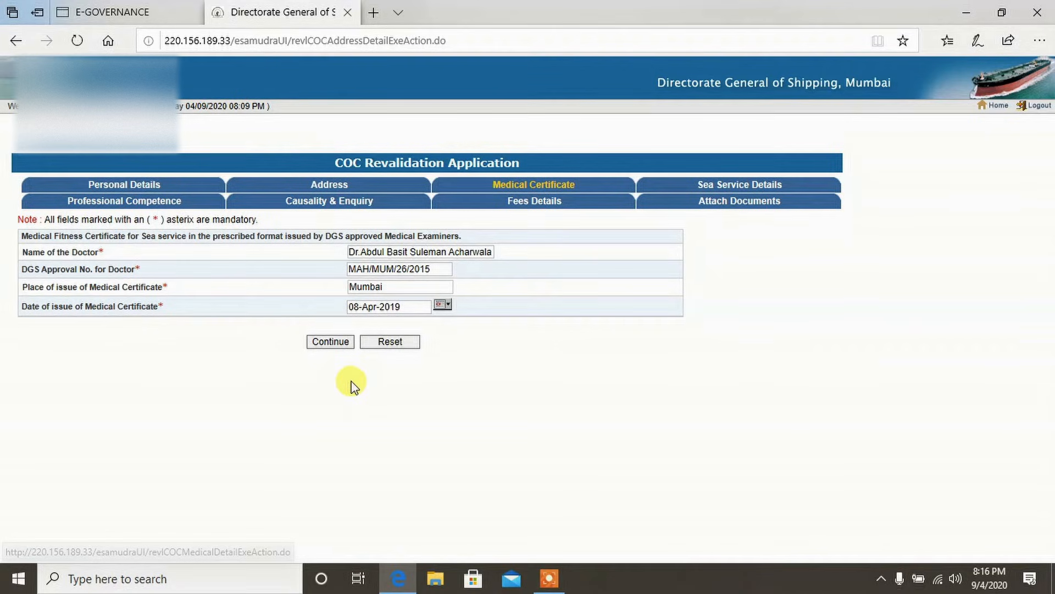
click(325, 341)
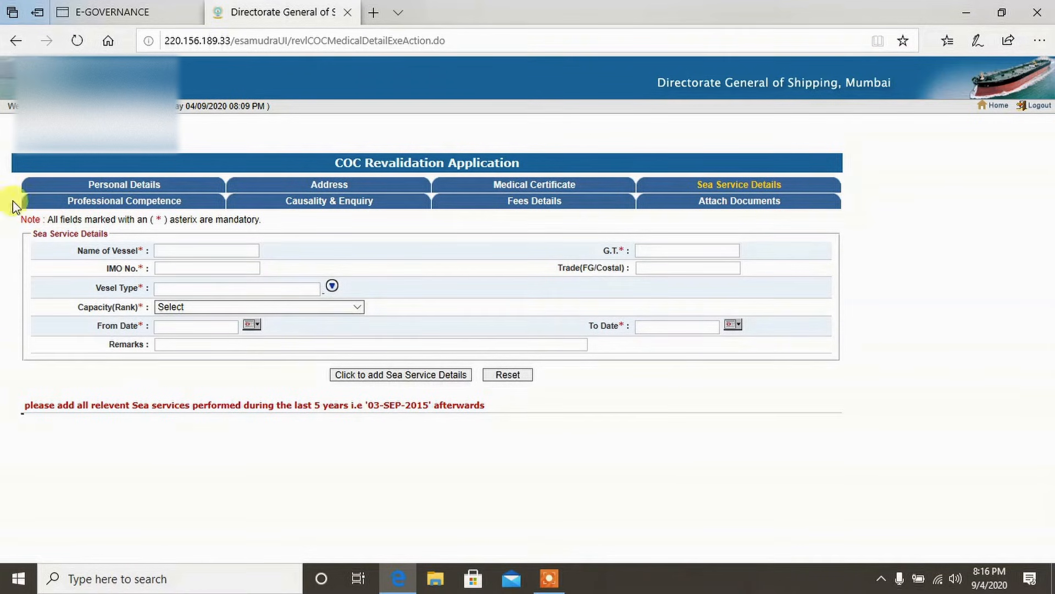
Add sea service on vessel MT LAKATAMIA, IMO 9203796, from 03-Apr-2019 to 01-Jul-2019, and continue
click(205, 252)
text(MT)
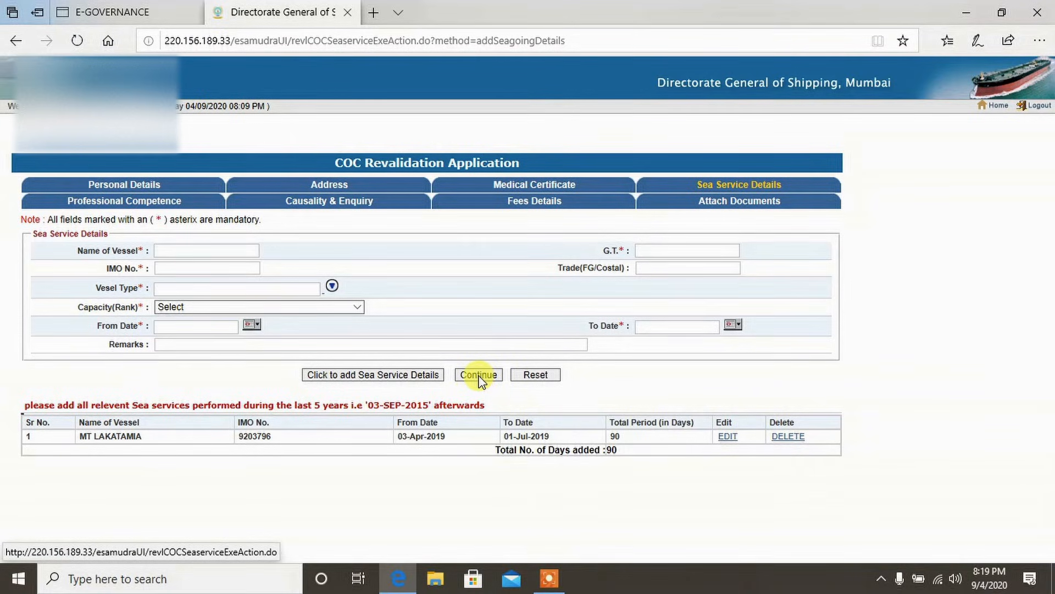
click(478, 375)
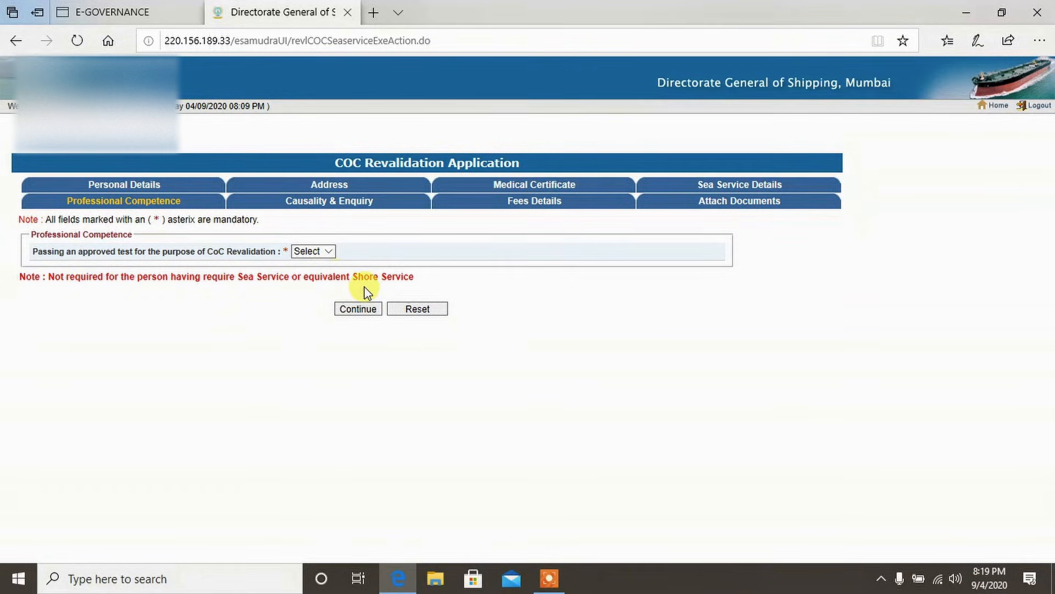
Answer No to passing an approved test for CoC revalidation and submit the professional competence section
click(305, 252)
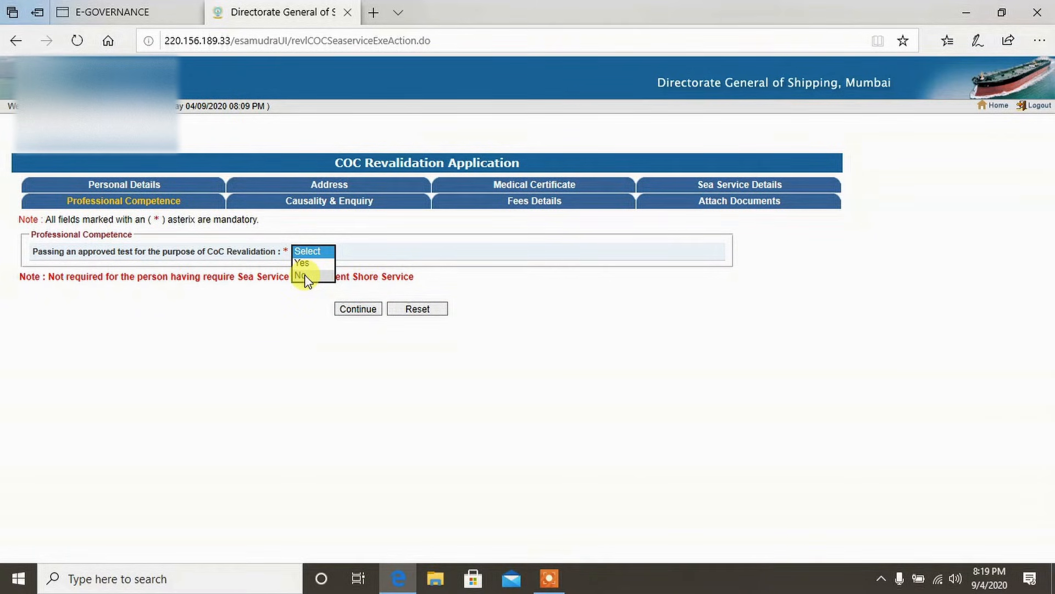
click(306, 276)
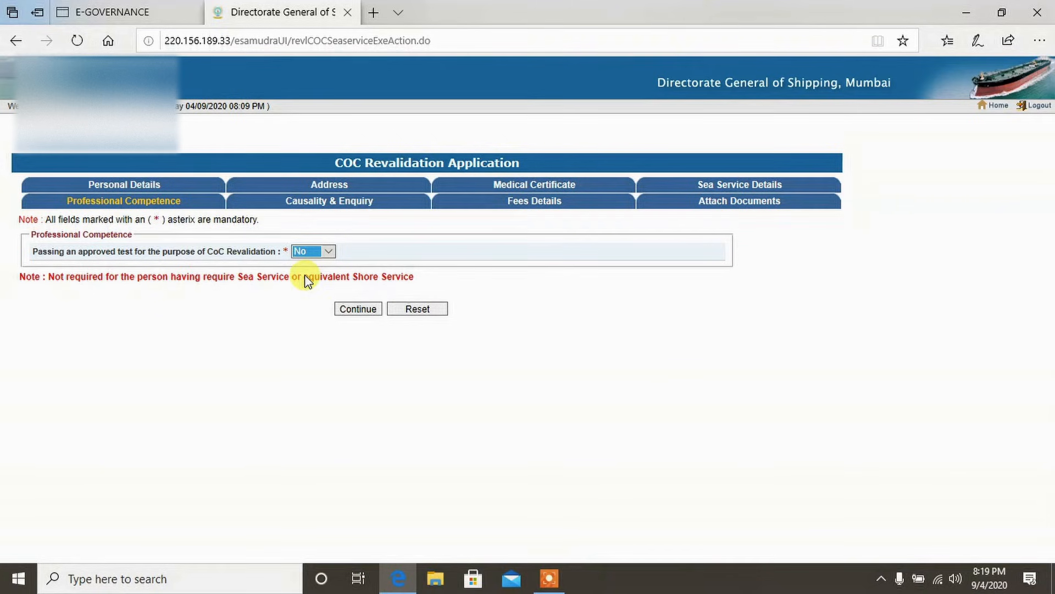
click(369, 310)
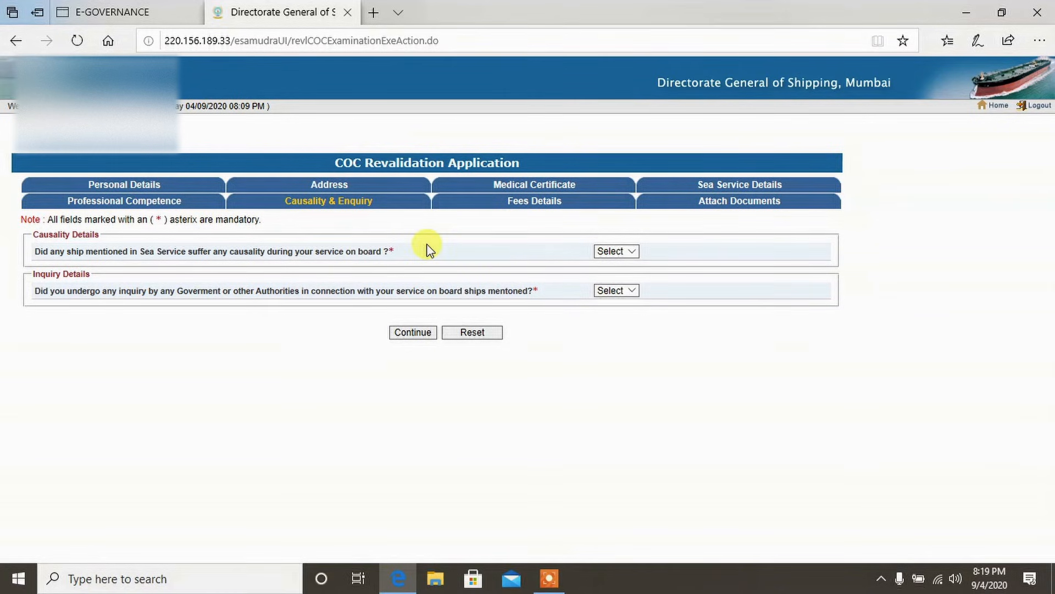
Answer No to both the ship casualty question and the inquiry question, and submit the section
click(627, 253)
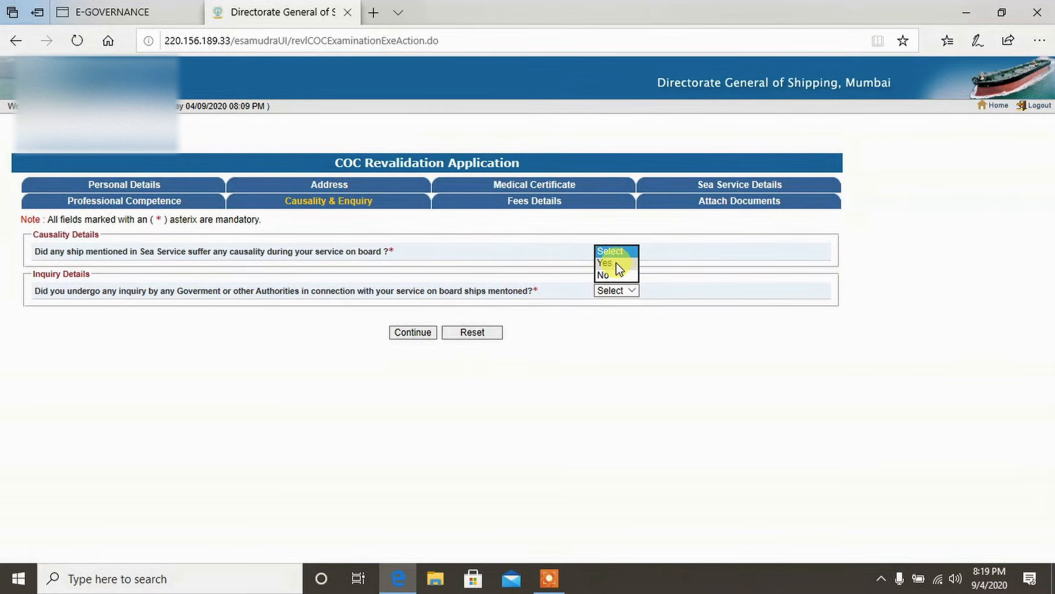
click(610, 275)
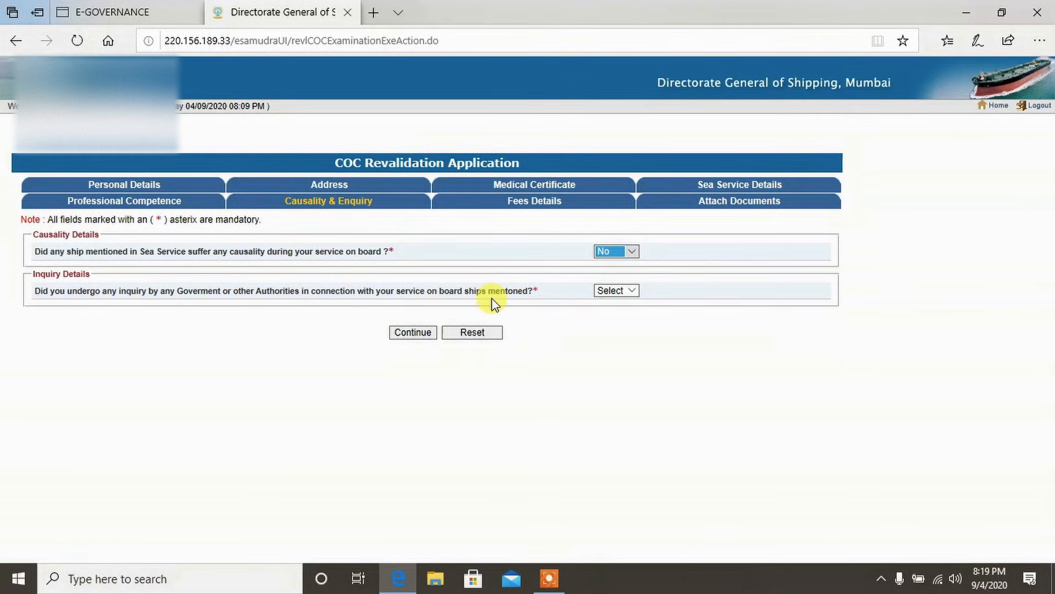
click(628, 293)
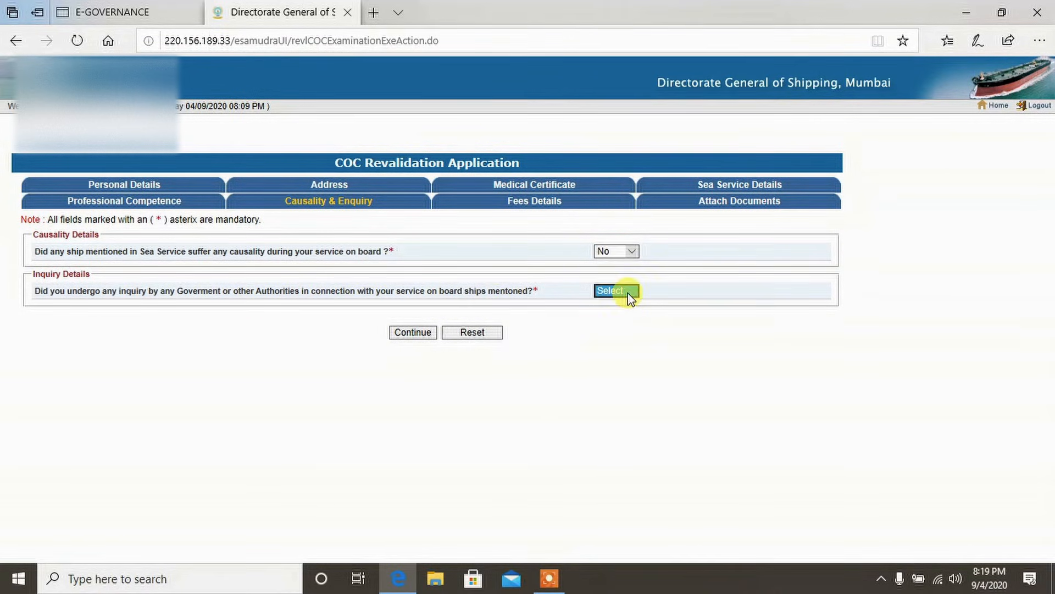
click(607, 314)
click(417, 330)
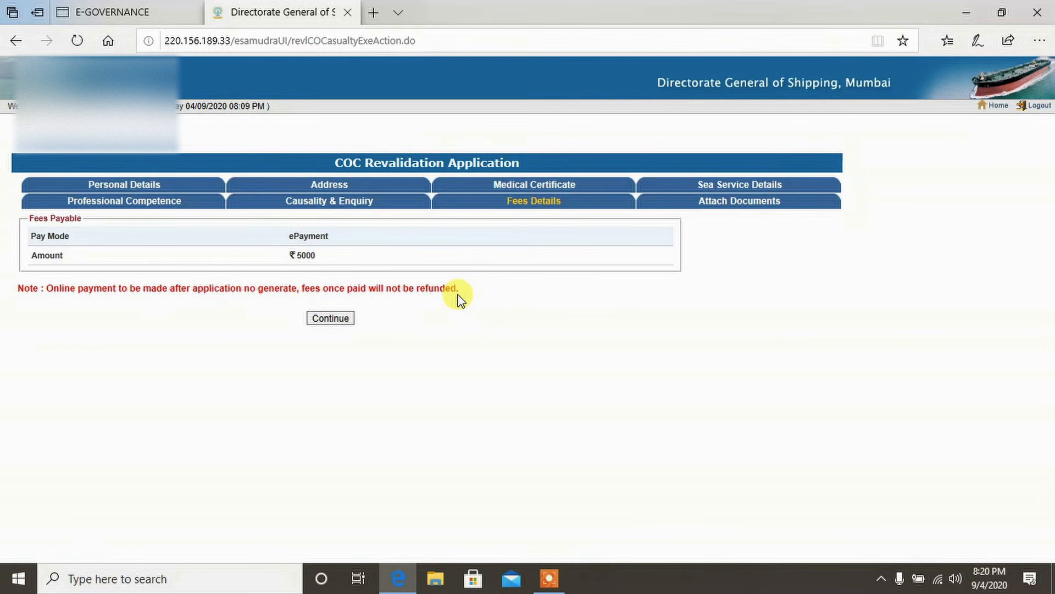
Proceed from the fee details to the document list and agree to the declaration
click(345, 317)
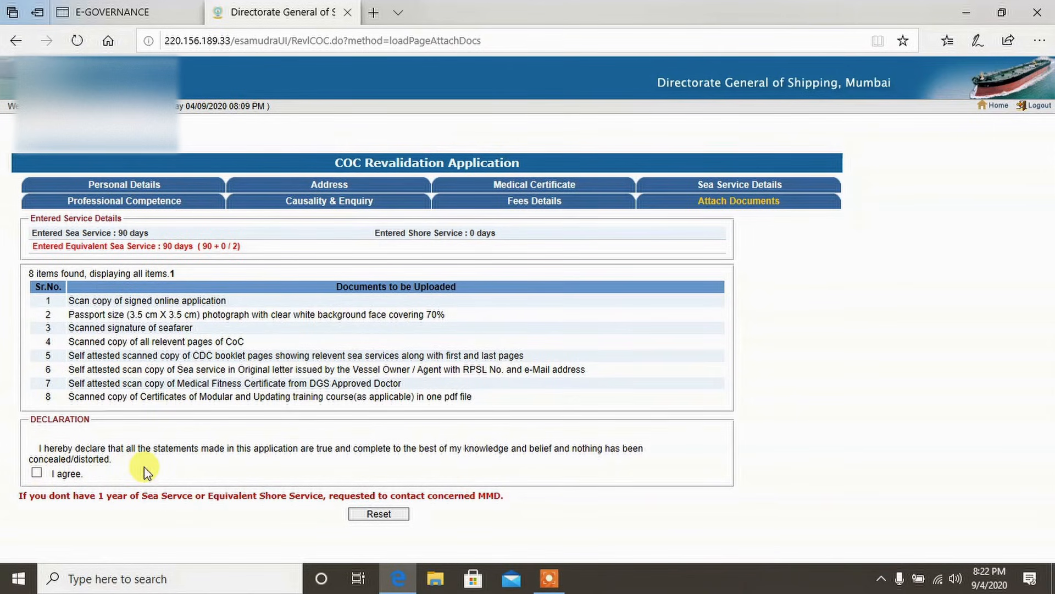
click(36, 474)
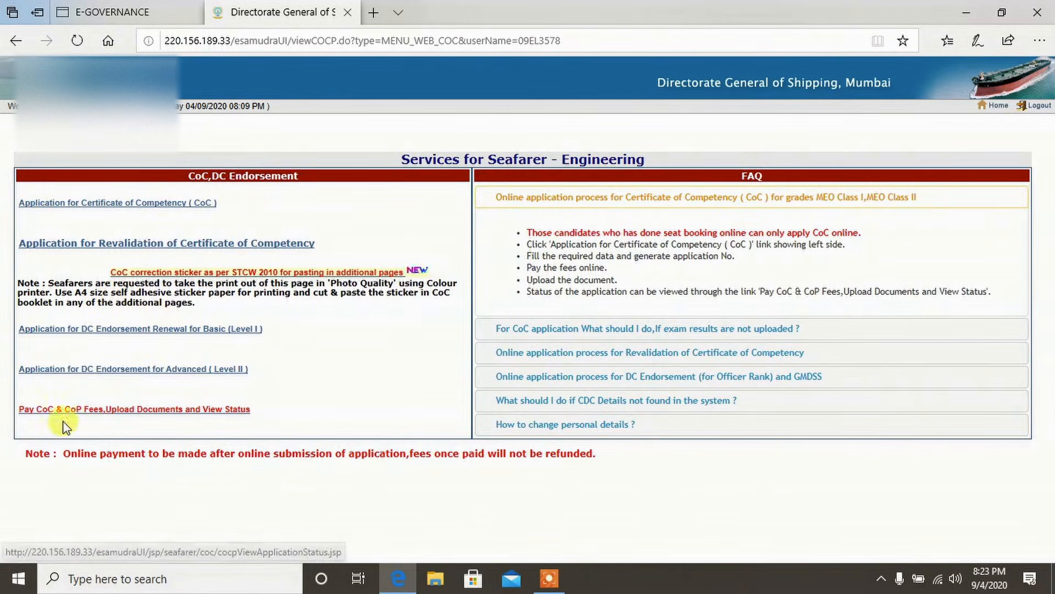
Open the service for paying CoC and CoP fees, uploading documents and viewing status
click(98, 412)
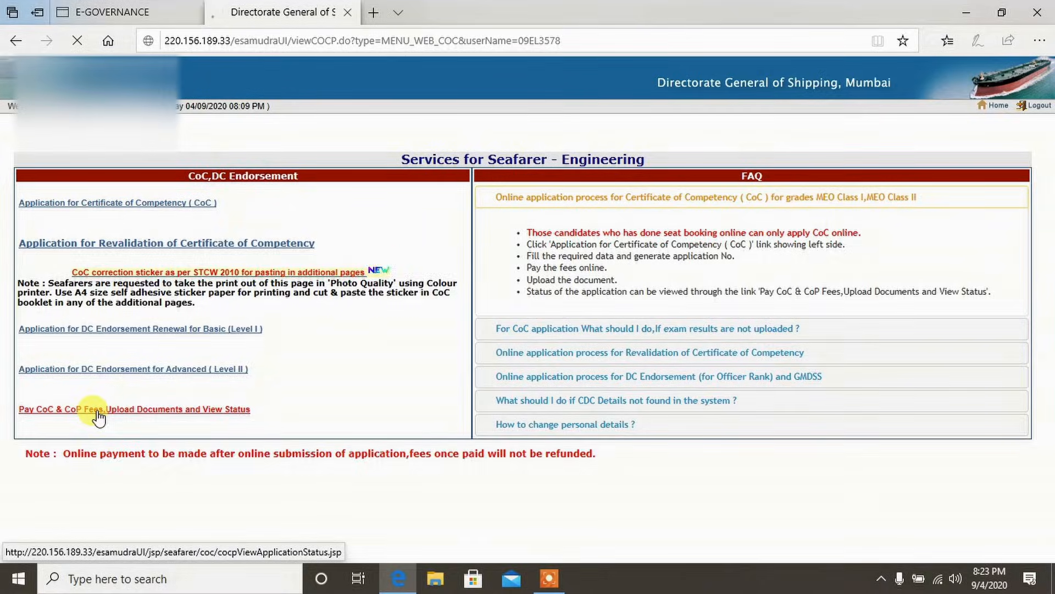